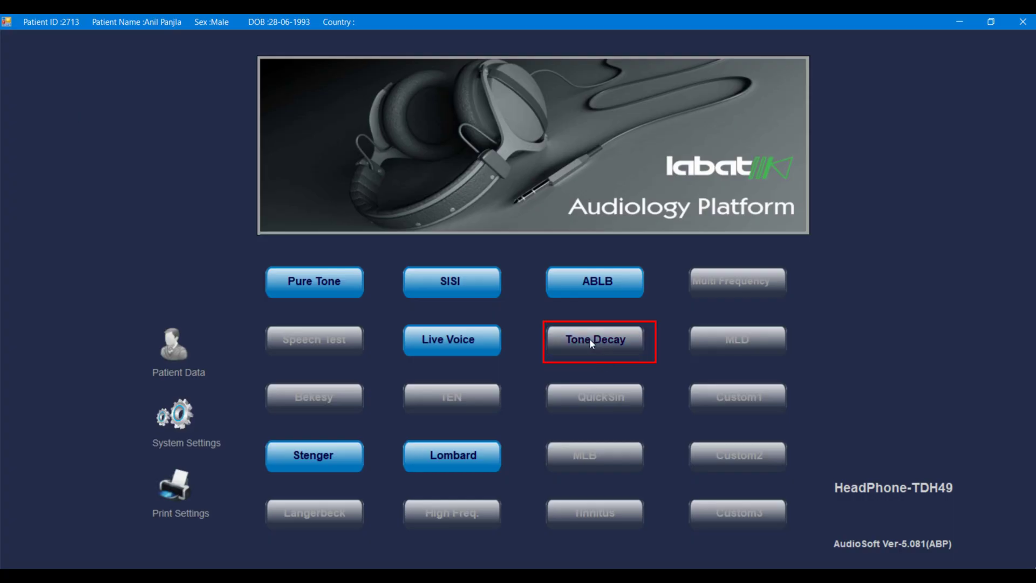
Run the left-ear Tone Decay test at 1000 Hz, with the curve reaching about 95 dB
click(593, 339)
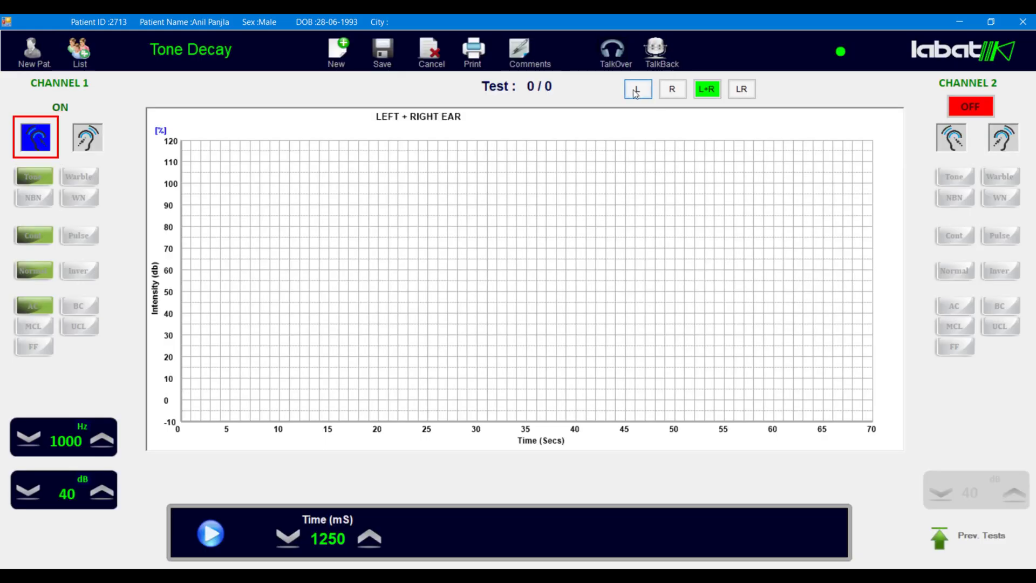
click(638, 89)
click(208, 532)
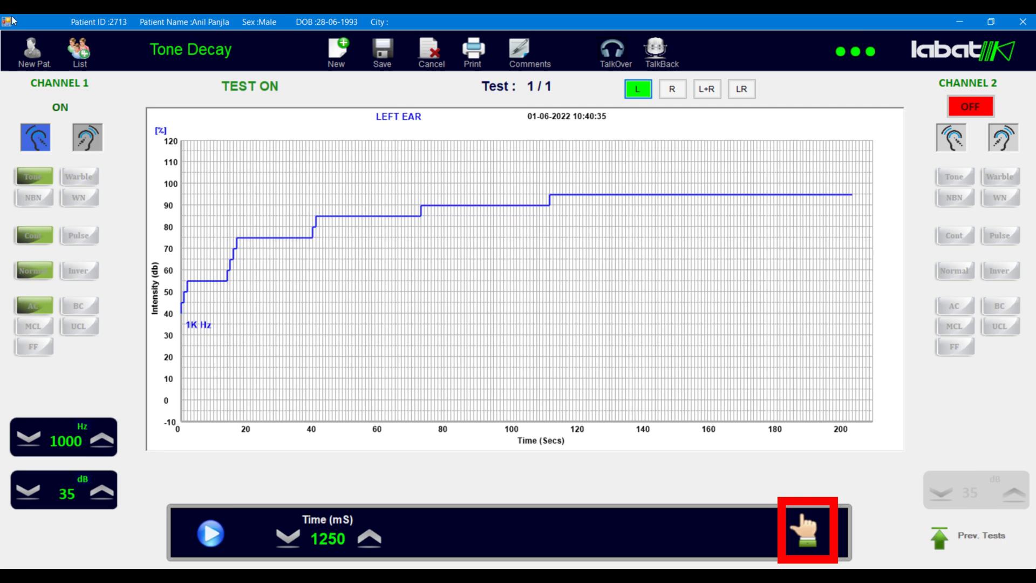
click(671, 89)
Run the right-ear 1000 Hz Tone Decay test on the combined graph, raising intensity to 105 dB
click(706, 89)
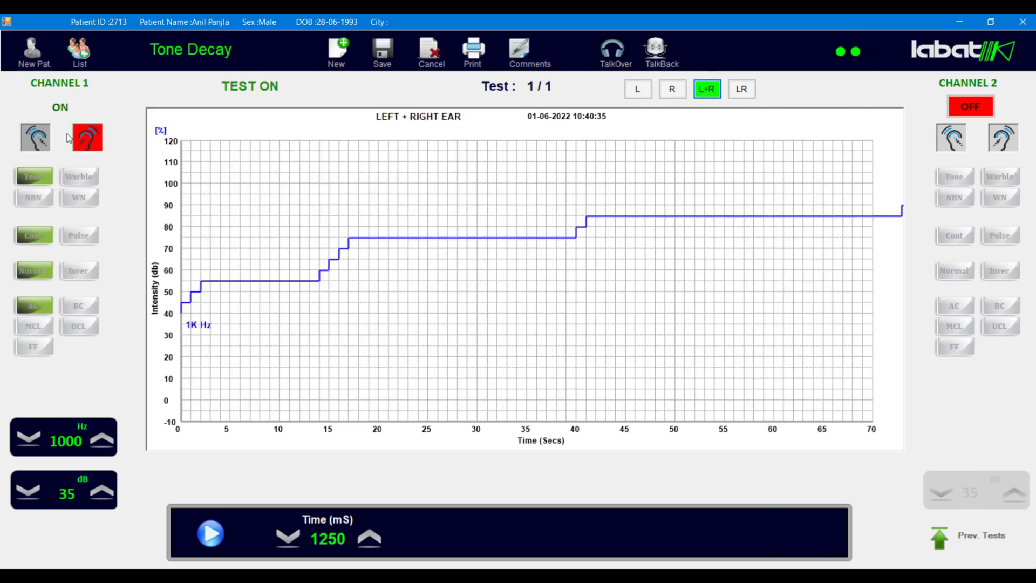
click(211, 536)
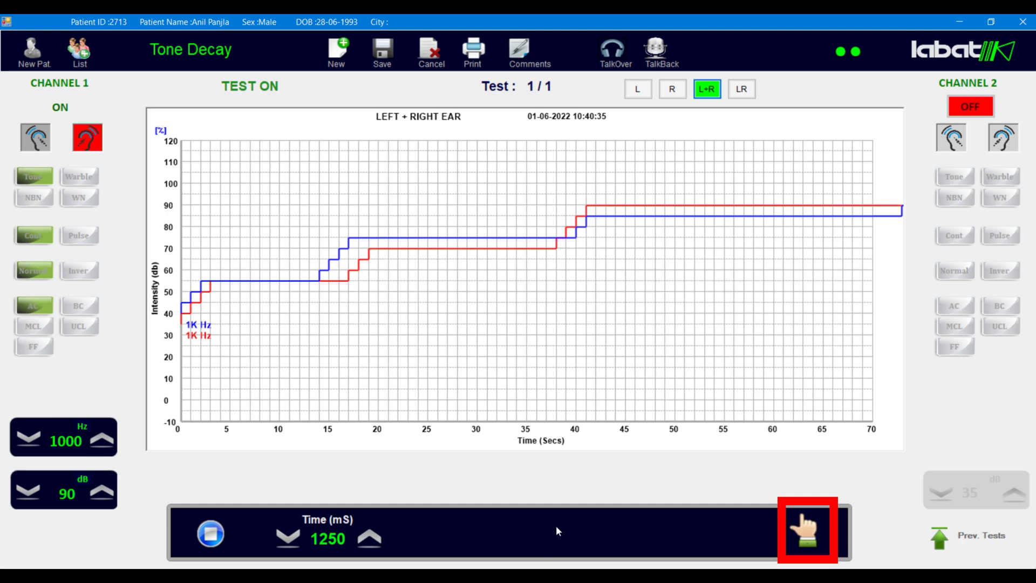
key(Up)
key(Up)
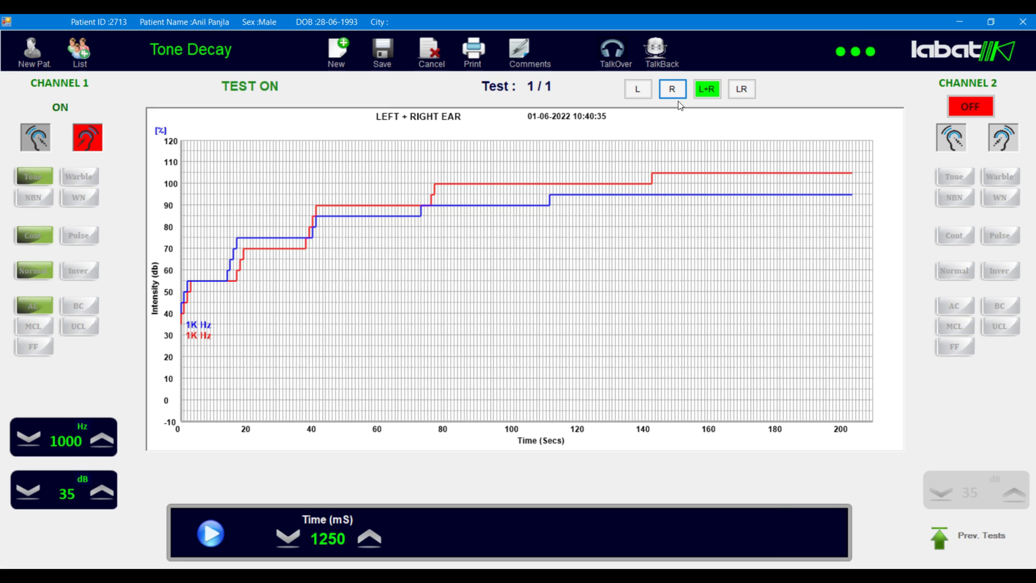
Compare the L, R, L+R and side-by-side LR views of the ear curves
click(636, 90)
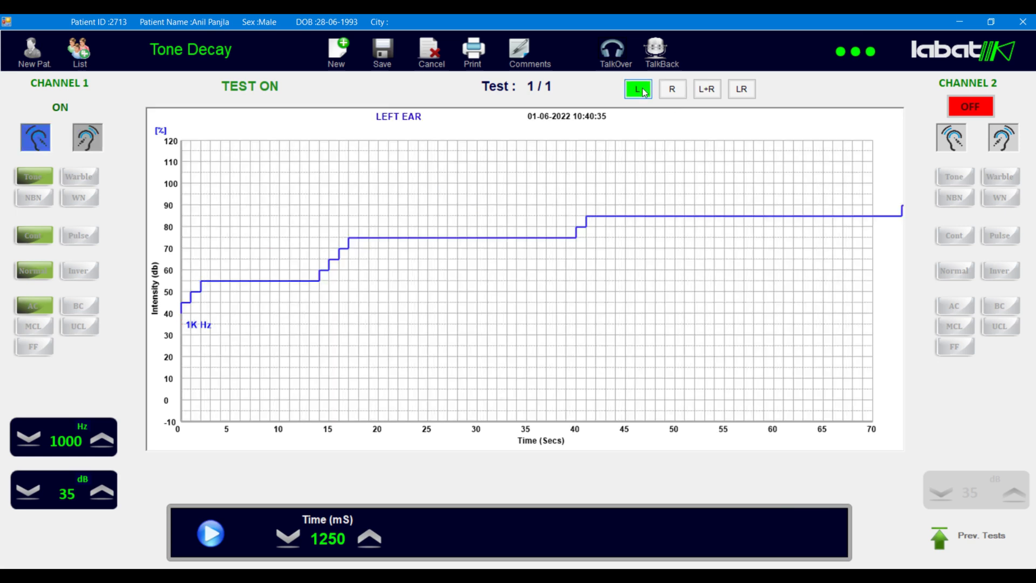
click(671, 91)
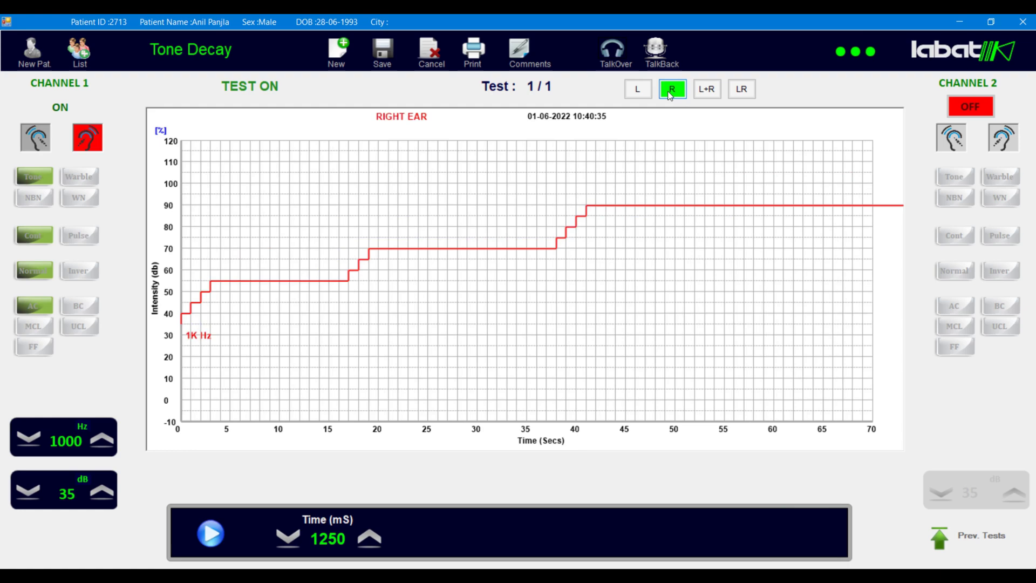
click(707, 90)
click(742, 89)
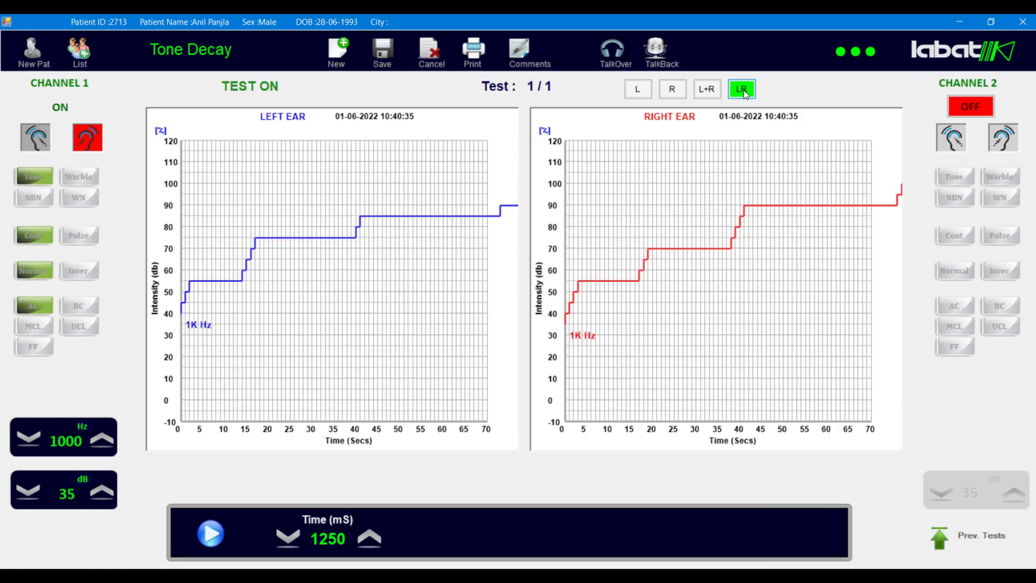
click(638, 90)
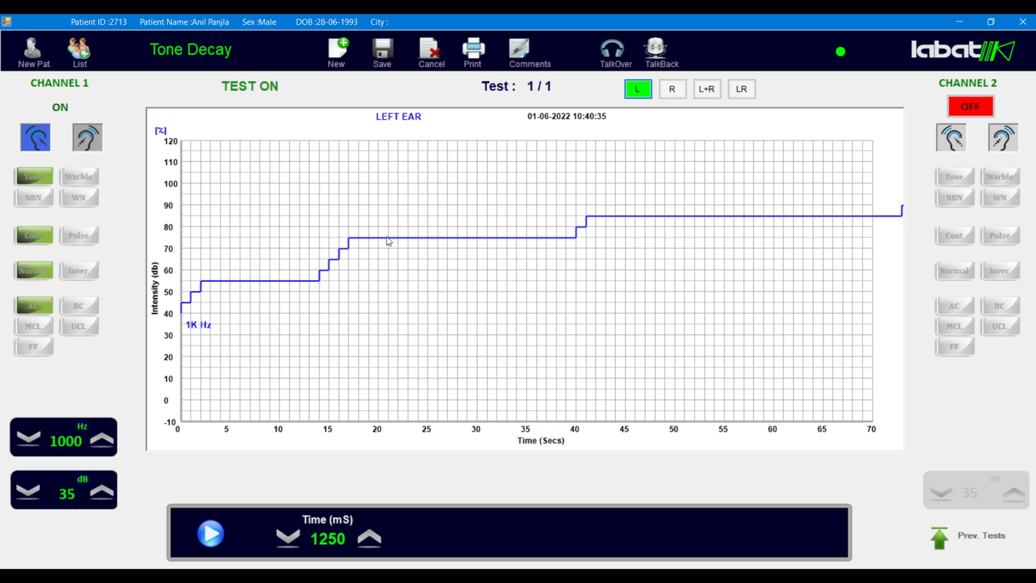
click(712, 93)
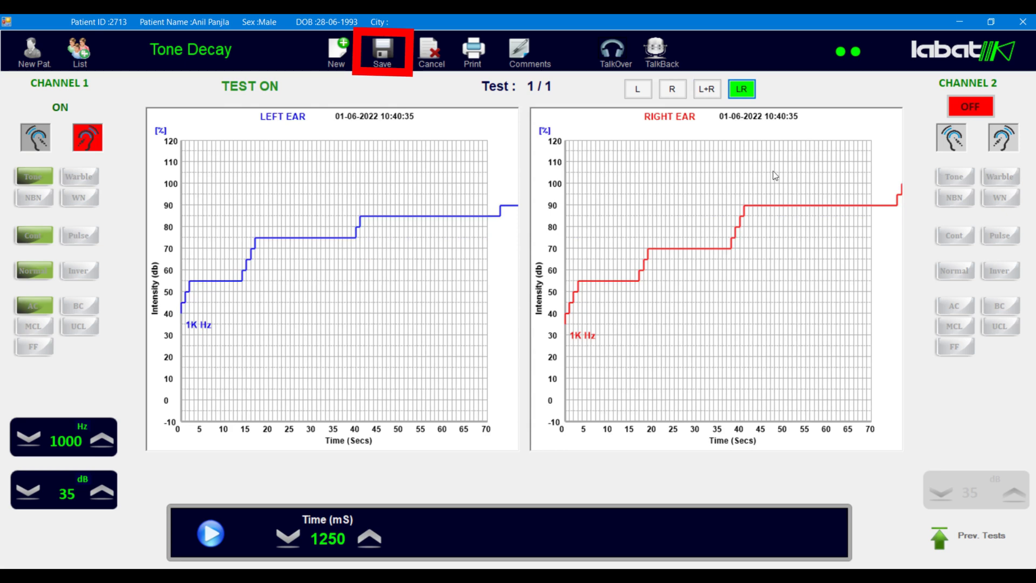
Save the Tone Decay data and start the comment 'If ANY required'
click(384, 55)
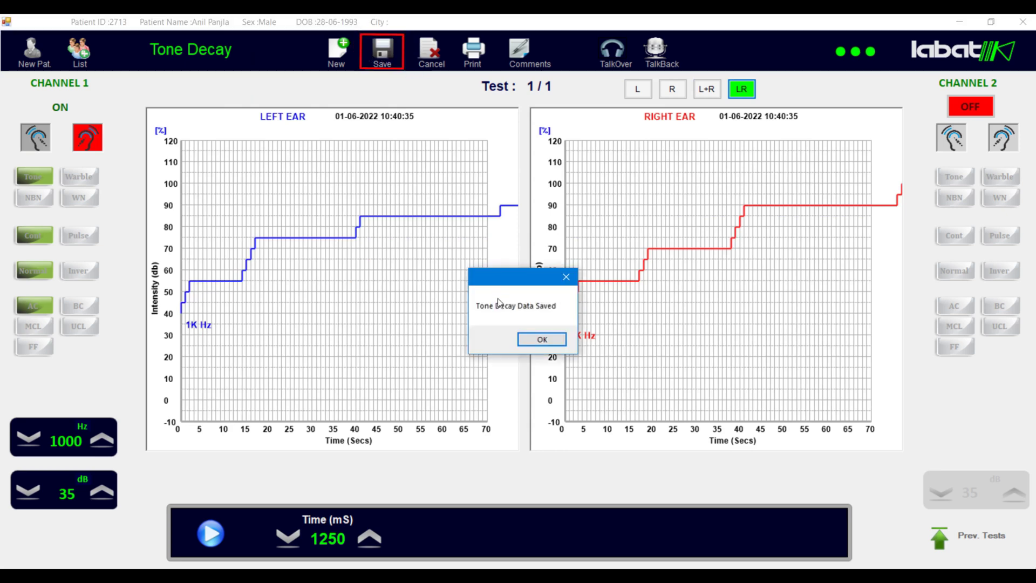
click(541, 339)
click(529, 52)
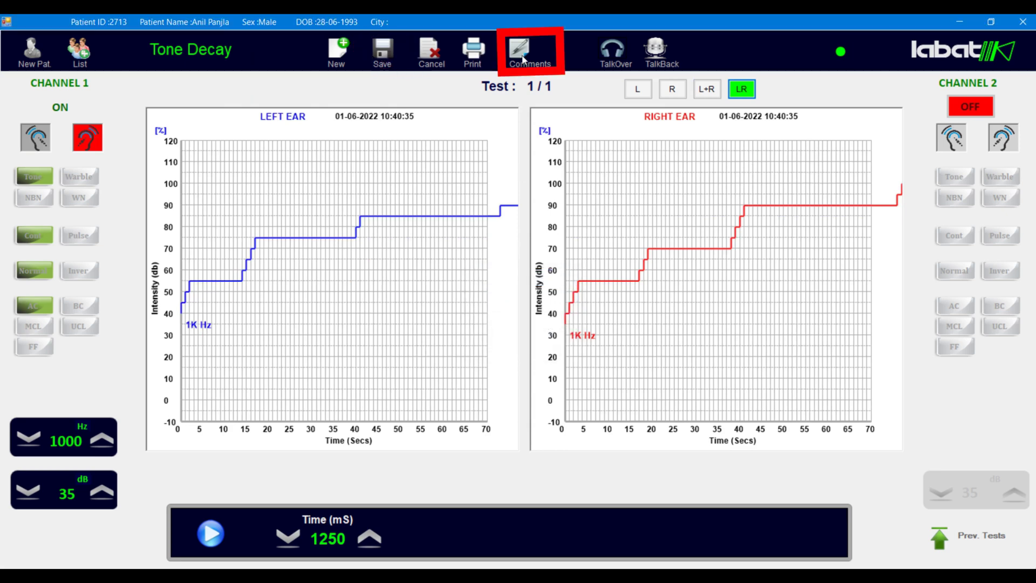
text(If )
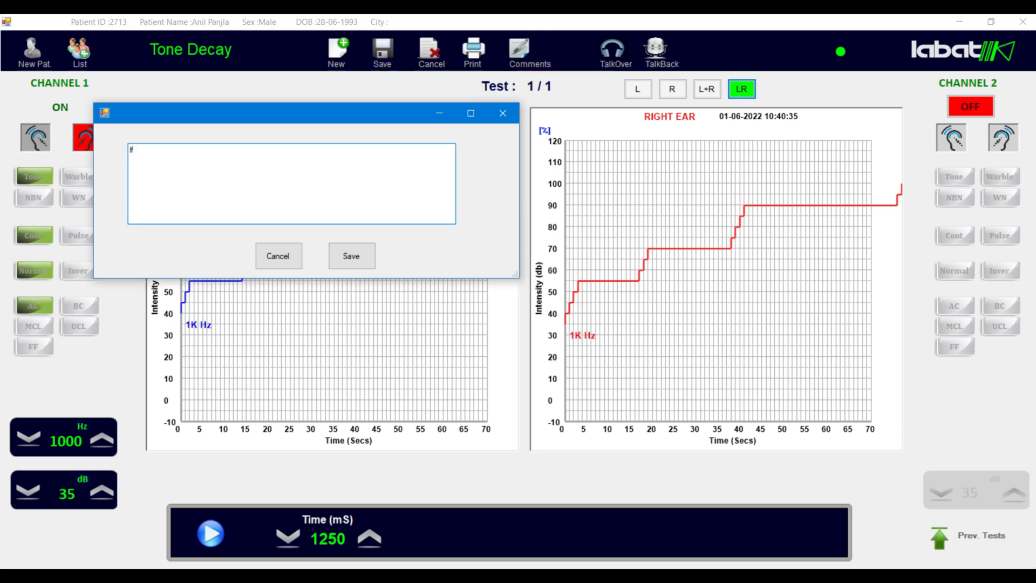
text(ANY required)
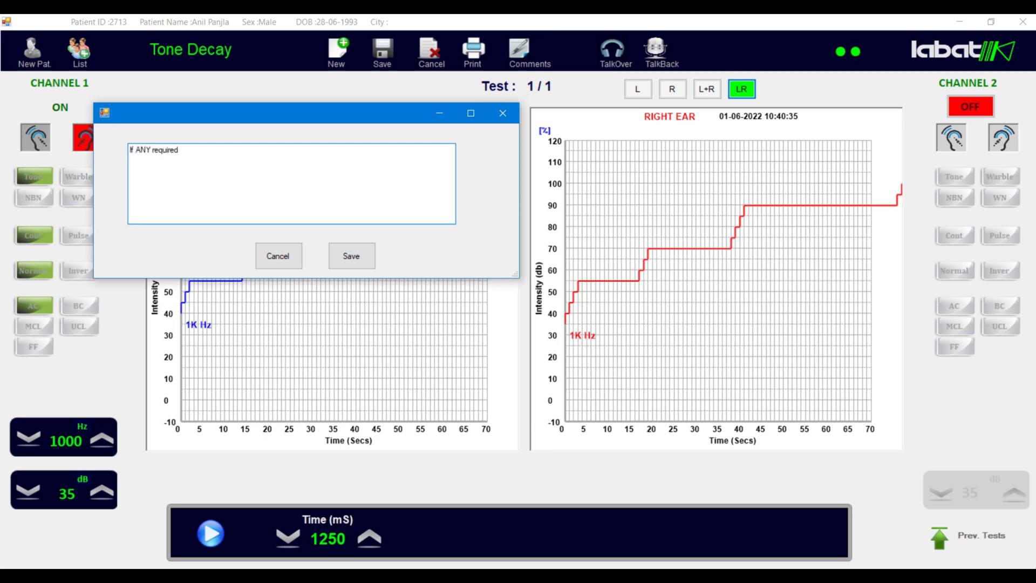